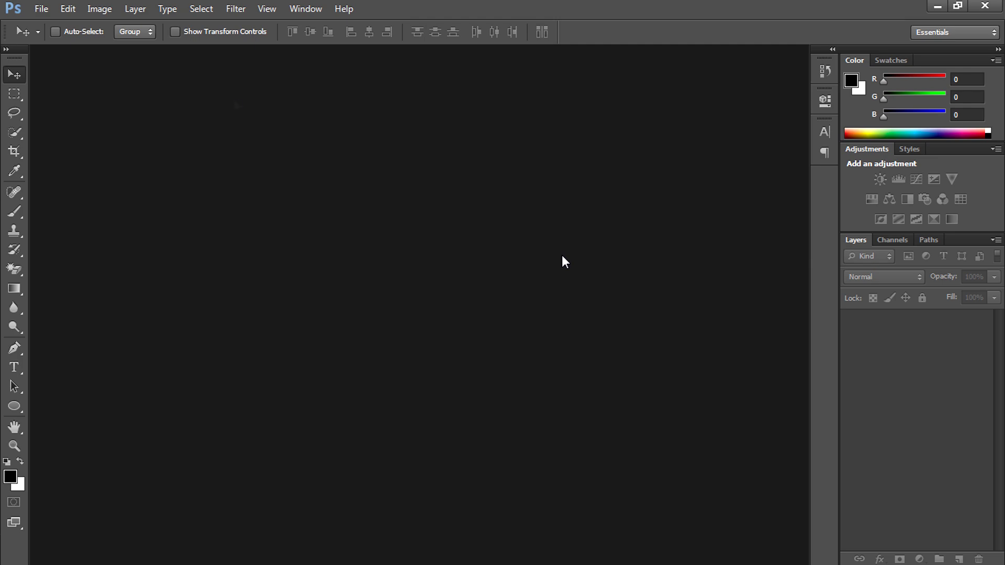
# - Create a new Untitled-1 document of 1920 × 1080 pixels with a white background
pyautogui.click(41, 9)
pyautogui.click(47, 24)
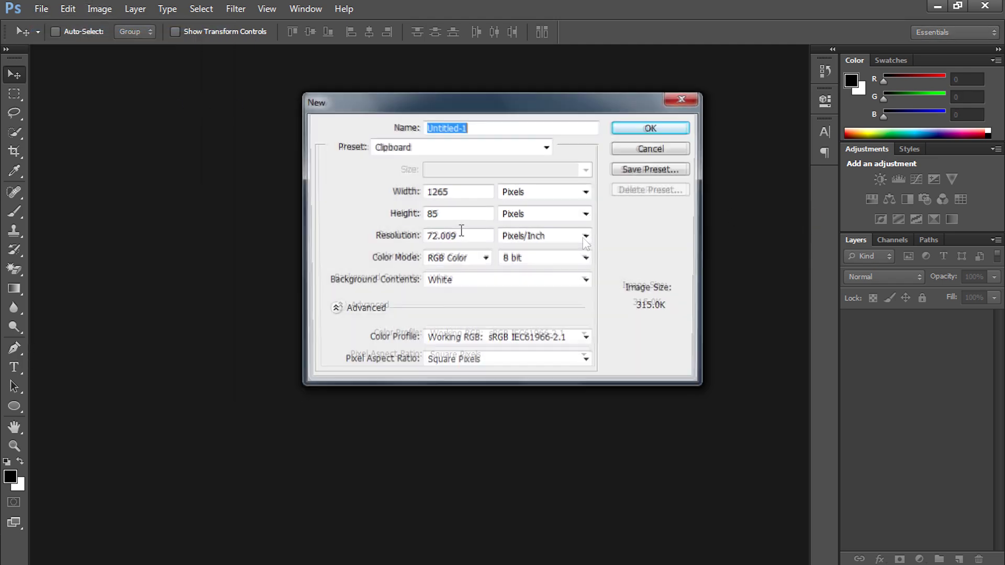
pyautogui.doubleClick(469, 193)
pyautogui.write('19')
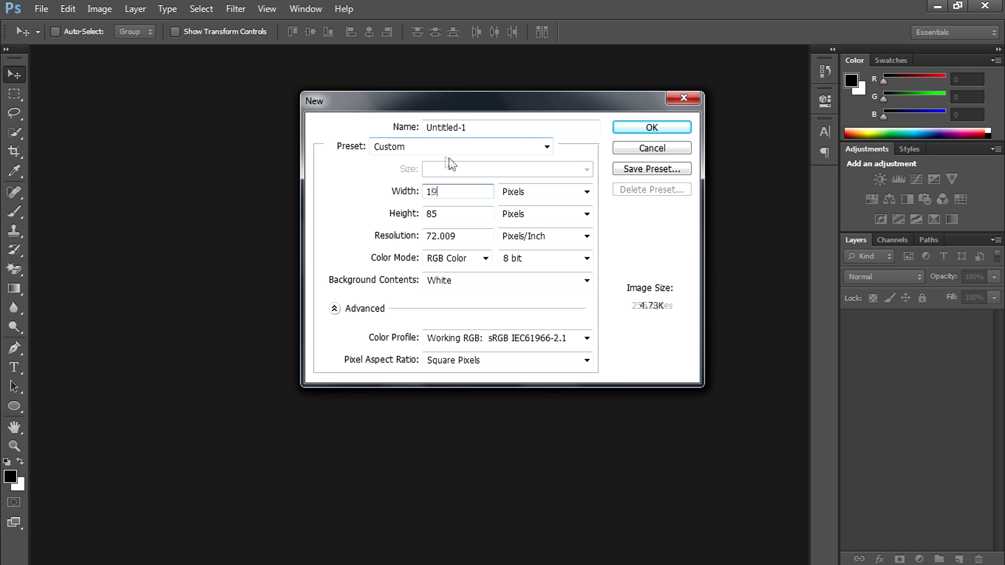
pyautogui.write('20')
pyautogui.doubleClick(464, 214)
pyautogui.write('1')
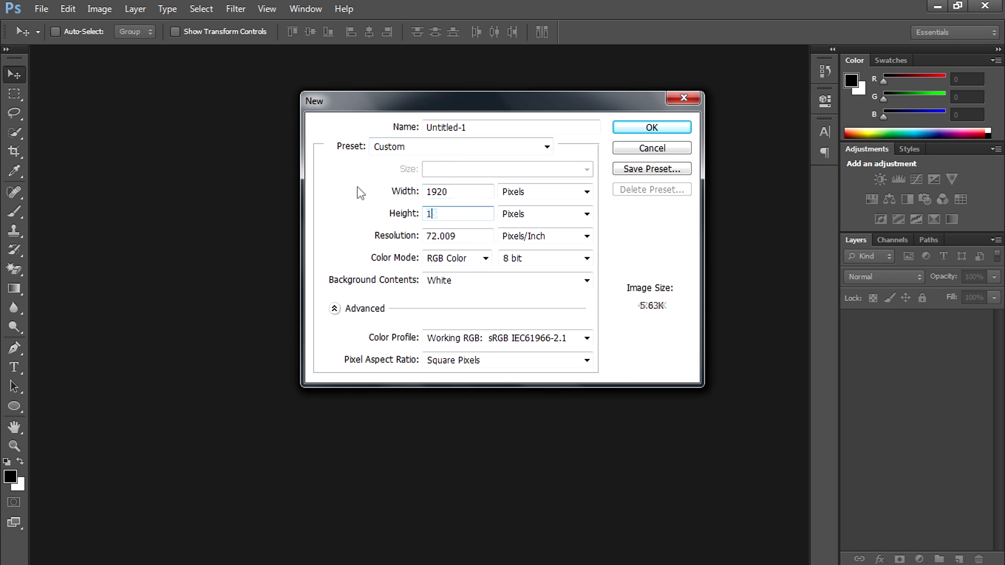
pyautogui.write('080')
pyautogui.click(667, 130)
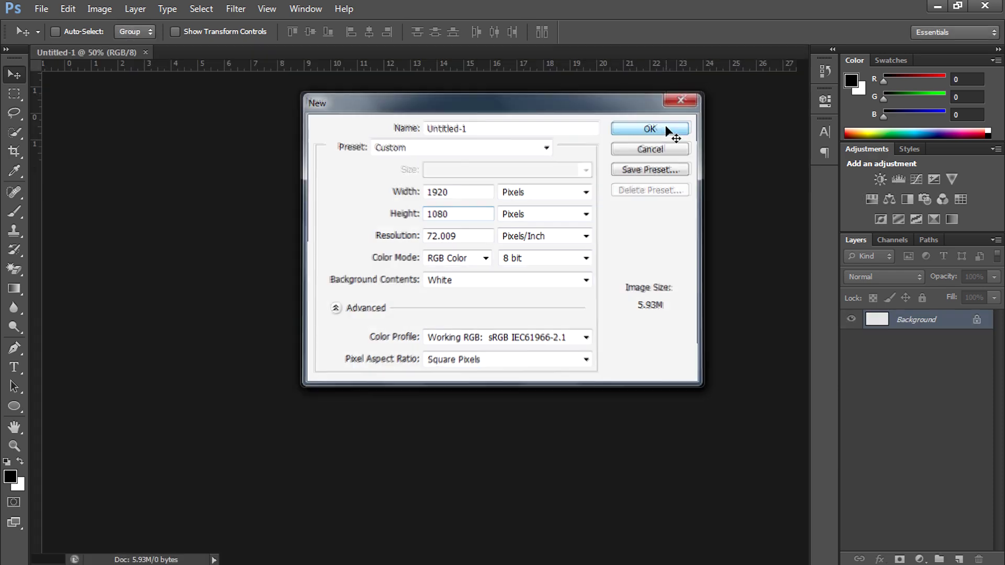
# - Zoom out to see the whole canvas, show the Timeline panel, and pick the Type tool
pyautogui.click(15, 446)
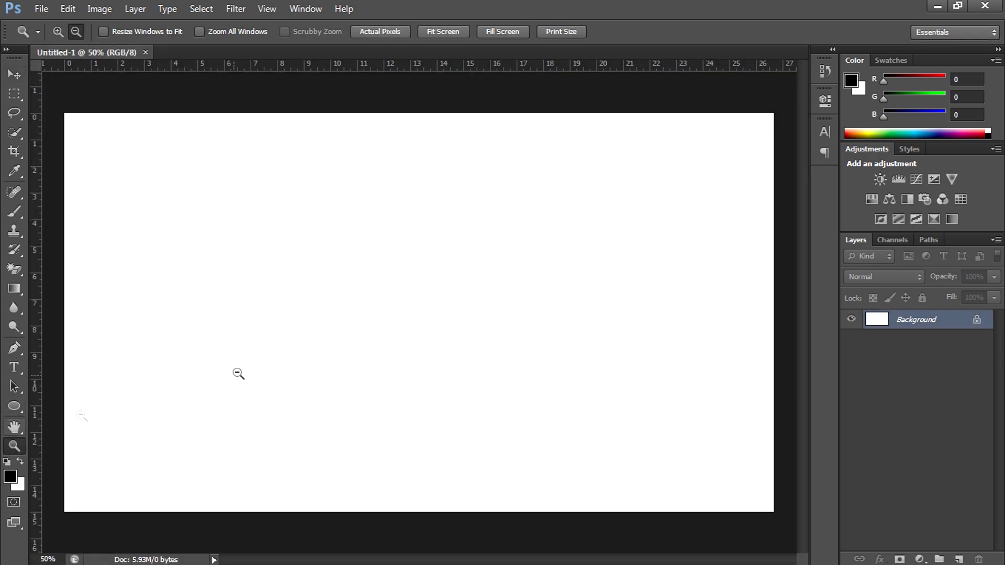
pyautogui.keyDown('alt'); pyautogui.click(238, 373); pyautogui.keyUp('alt')
pyautogui.click(314, 7)
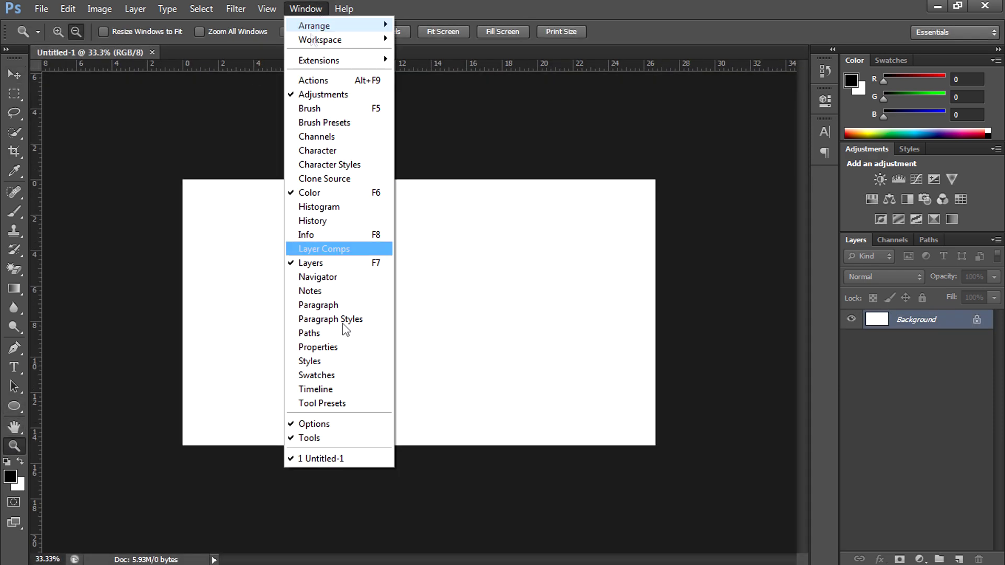
pyautogui.click(327, 389)
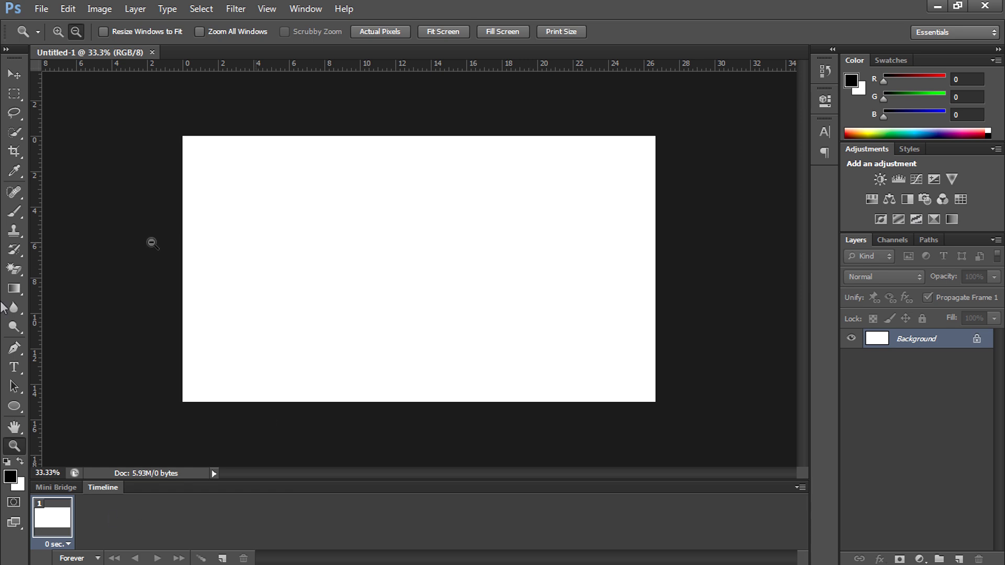
pyautogui.click(14, 368)
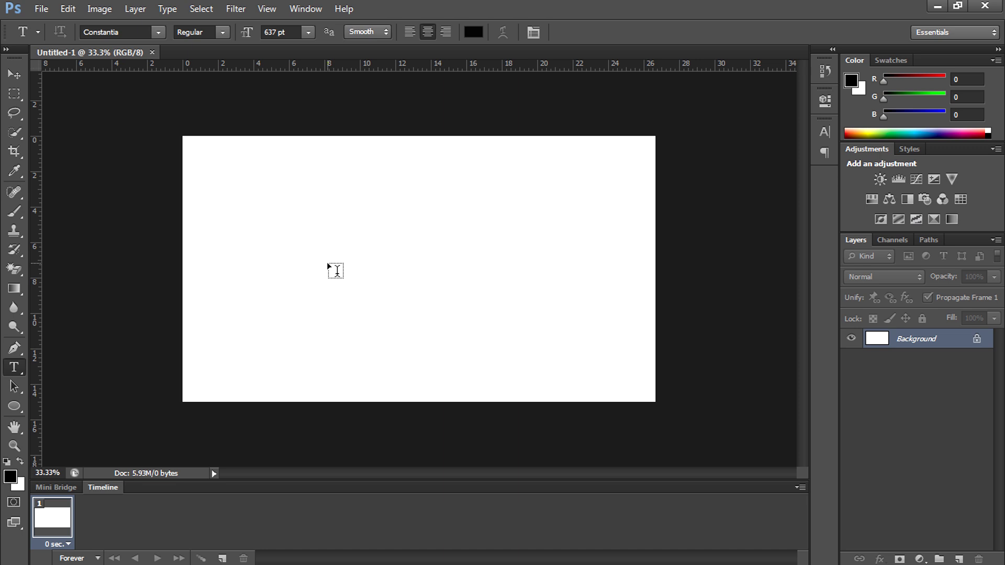
# - Add the word 'Text' in Constantia, reduced from 637 pt, and nudge it left and up
pyautogui.moveTo(234, 256); pyautogui.dragTo(643, 365)
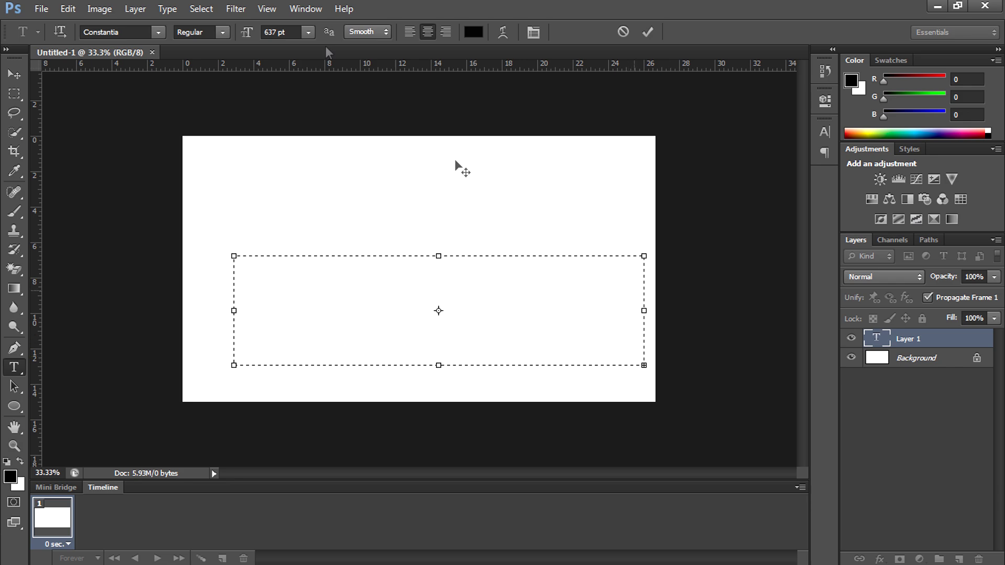
pyautogui.moveTo(246, 33); pyautogui.dragTo(116, 46)
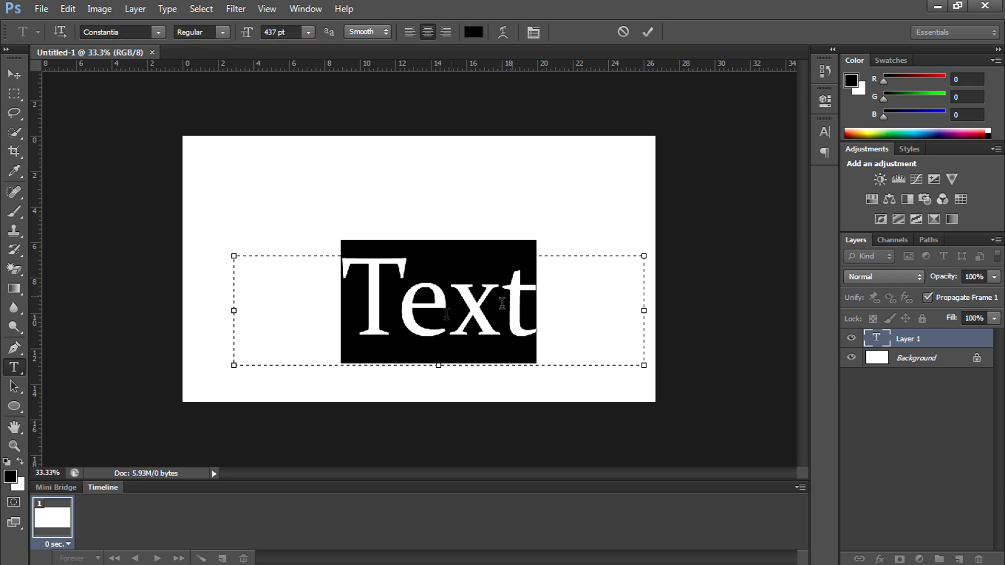
pyautogui.click(14, 75)
pyautogui.moveTo(468, 330); pyautogui.dragTo(416, 322)
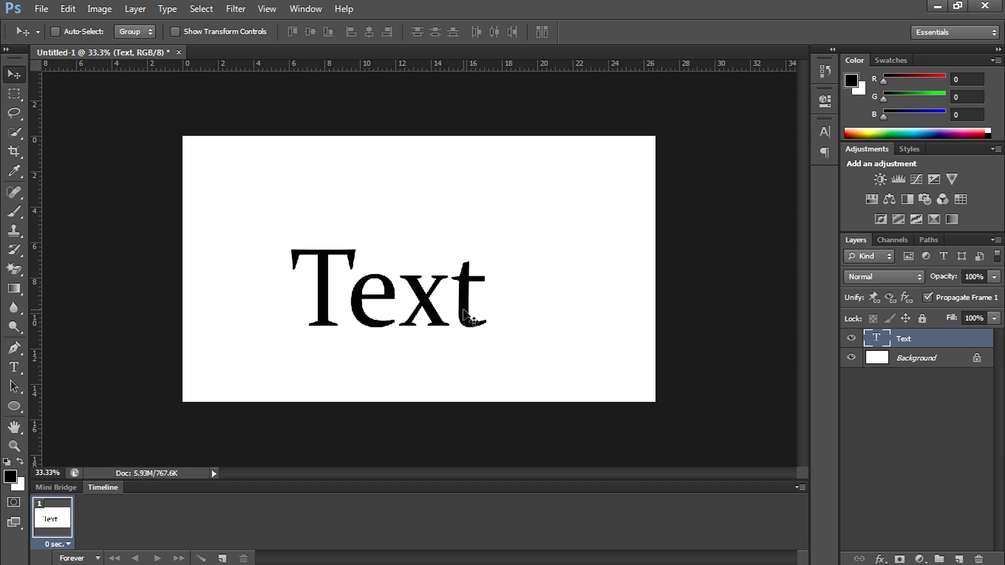
# - Hide the Text layer in frame 1, duplicate it as frame 2, and show Text there
pyautogui.click(850, 339)
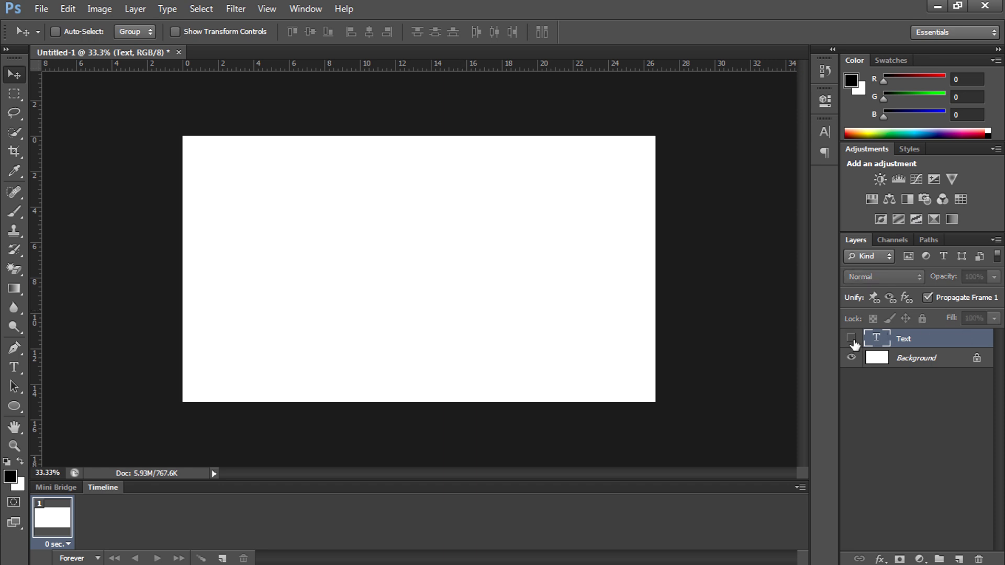
pyautogui.click(222, 558)
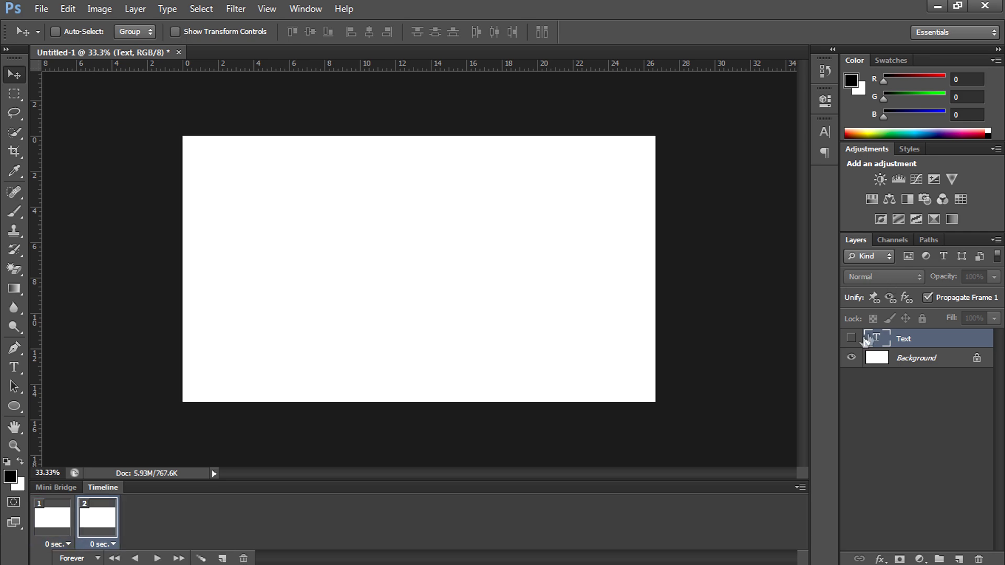
pyautogui.click(851, 338)
# - Compare frames 1 and 2, then play the two-frame preview from frame 1
pyautogui.click(55, 520)
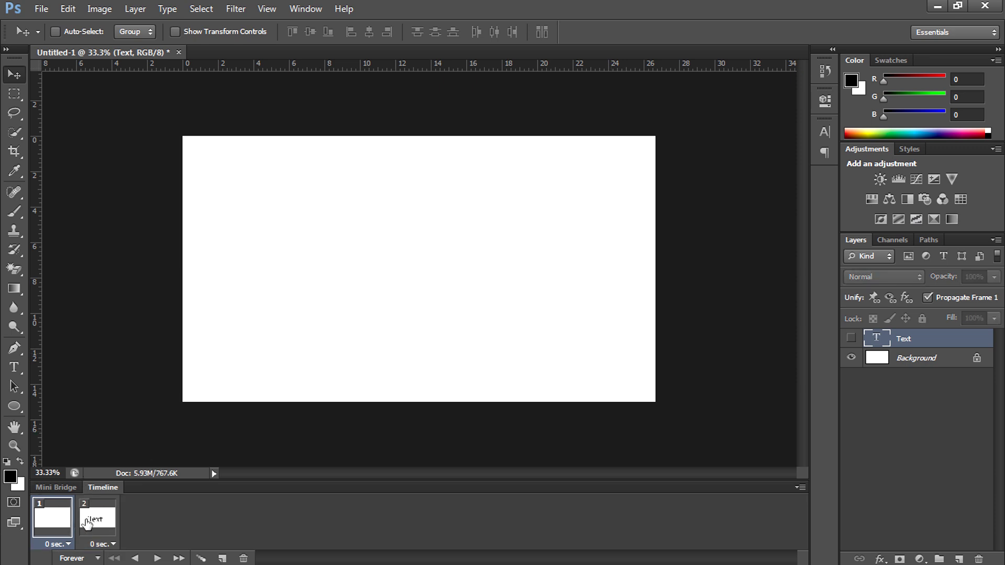
pyautogui.click(88, 523)
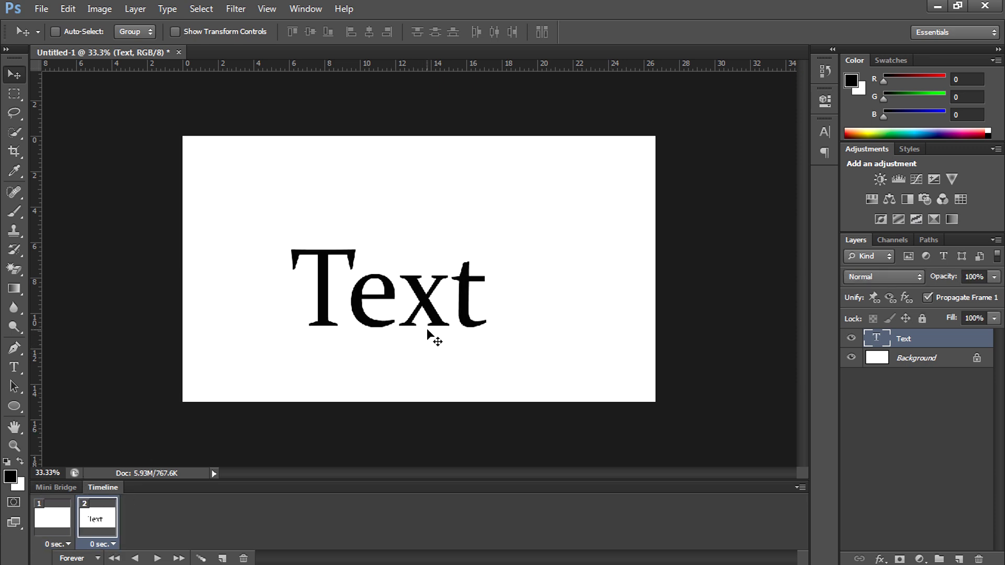
pyautogui.click(52, 515)
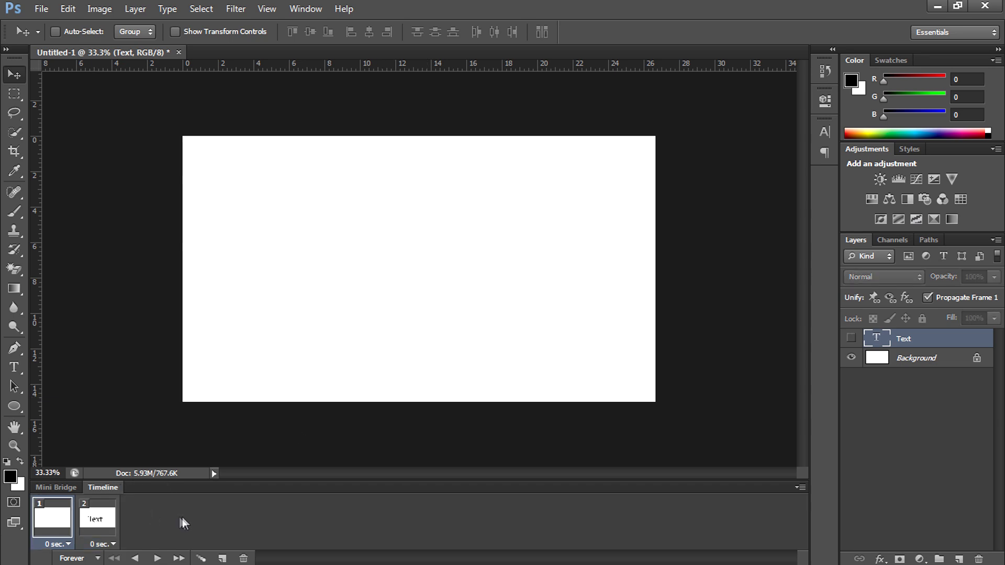
pyautogui.press('space')
pyautogui.press('space')
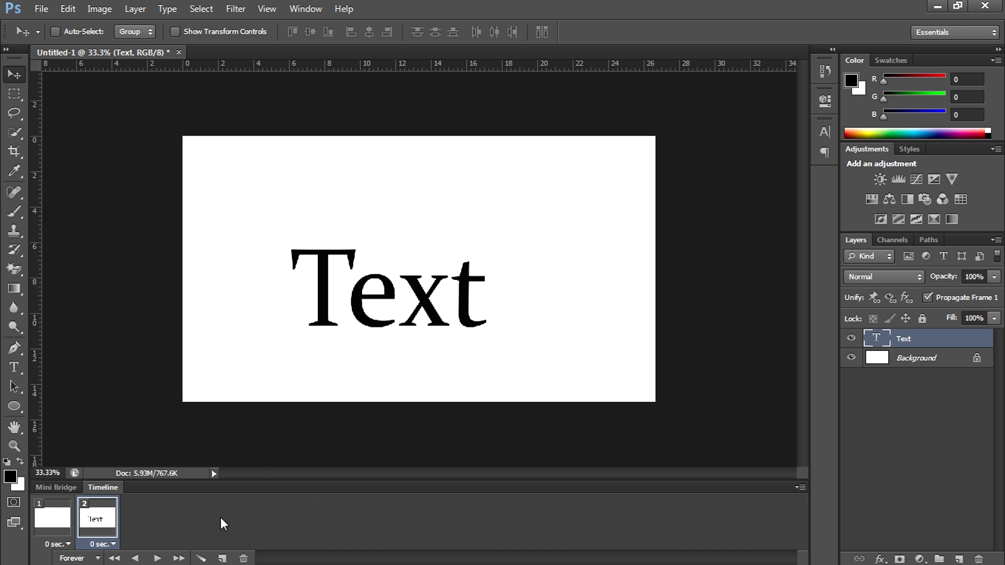
# - Tween five in-between fade frames and play the fade-in from frame 1
pyautogui.click(202, 558)
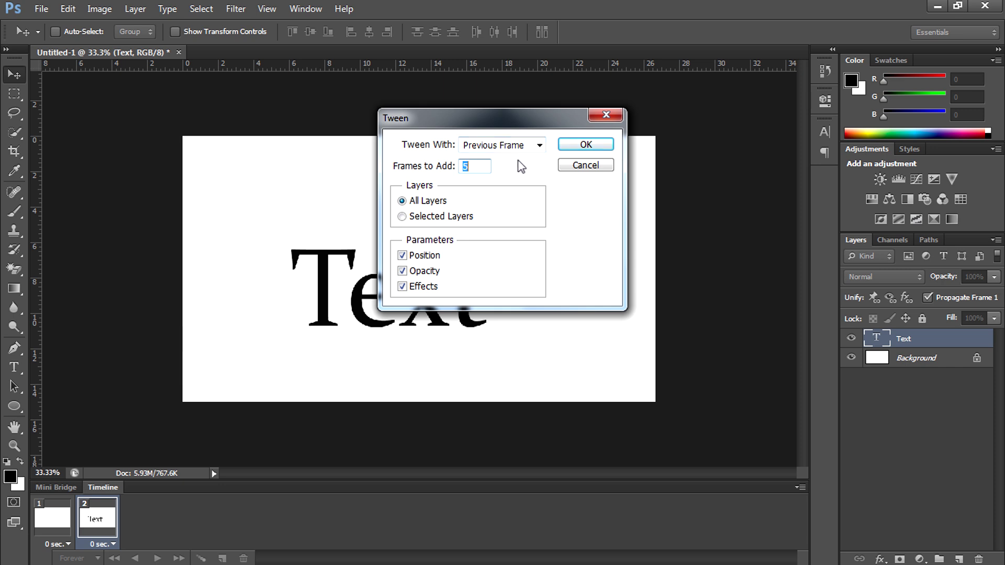
pyautogui.click(579, 145)
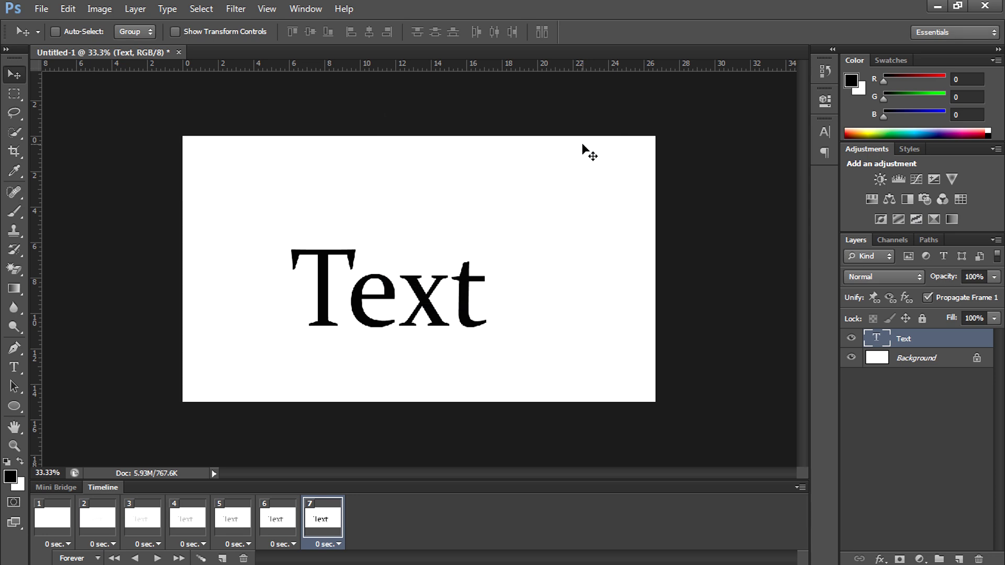
pyautogui.click(52, 518)
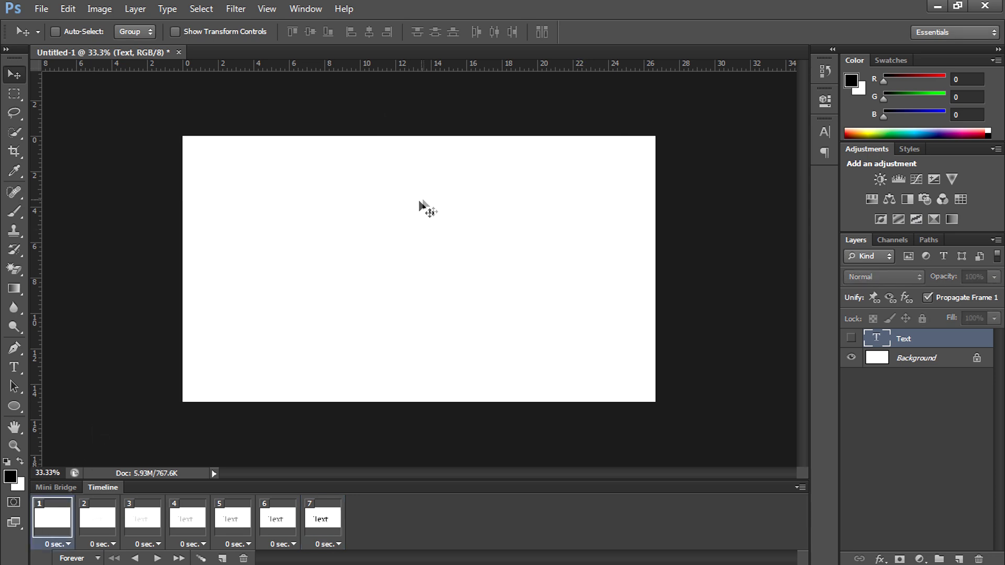
pyautogui.press('space')
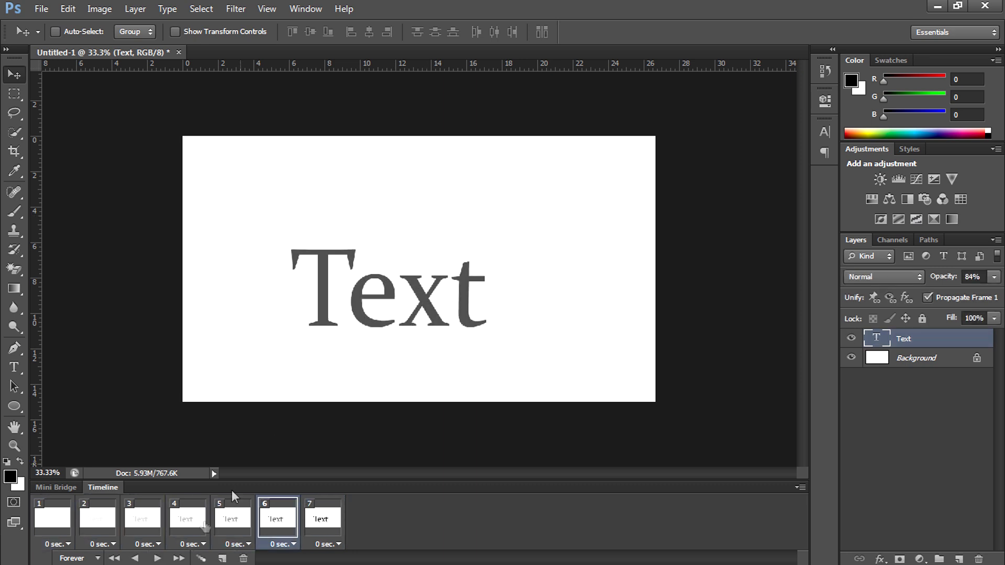
# - Stop the preview and replay the seven-frame fade-in from frame 1
pyautogui.click(157, 558)
pyautogui.click(52, 518)
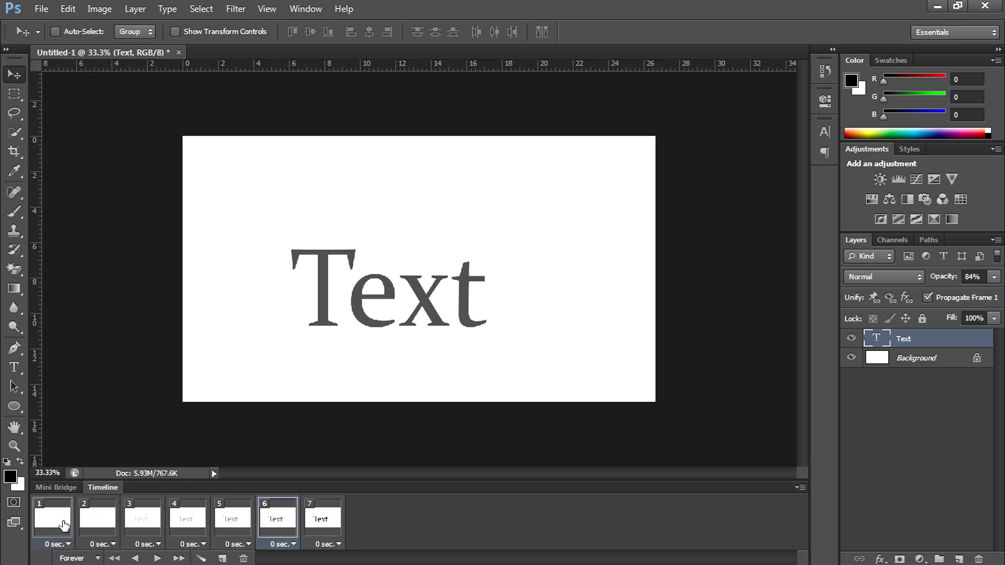
pyautogui.press('space')
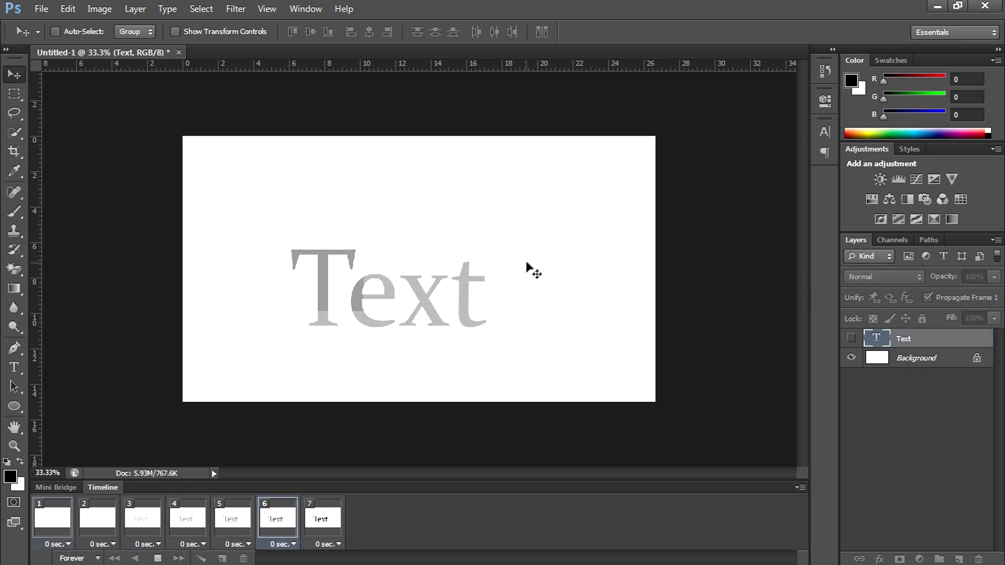
# - Select all seven frames and set their delay to 0.2 seconds
pyautogui.press('space')
pyautogui.click(330, 523)
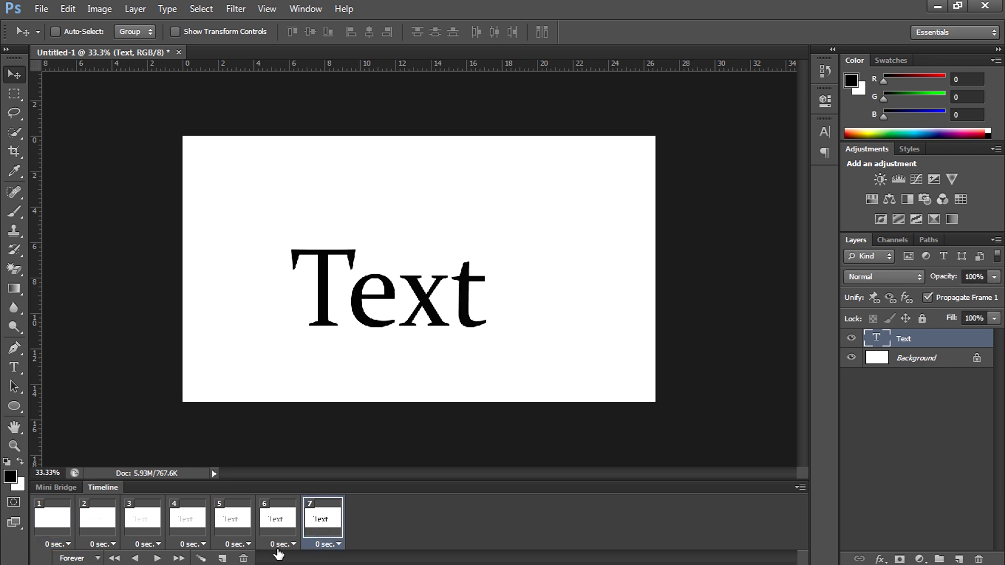
pyautogui.keyDown('shift'); pyautogui.click(66, 516); pyautogui.keyUp('shift')
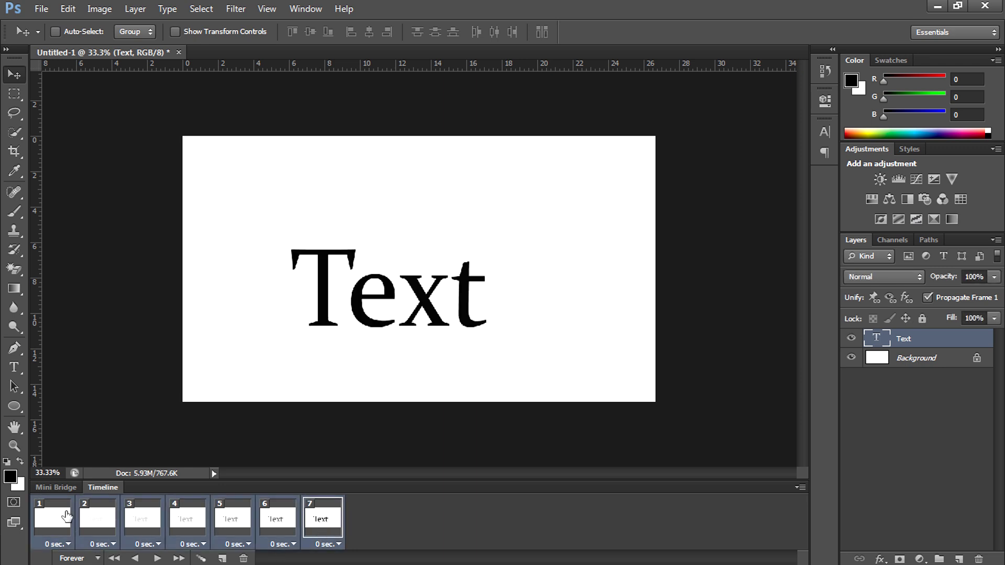
pyautogui.click(58, 544)
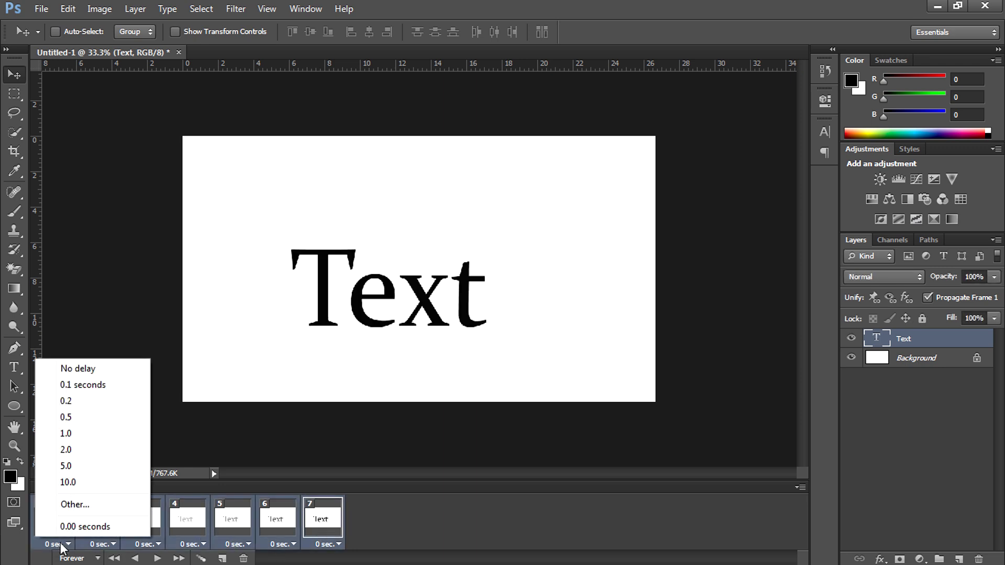
pyautogui.click(365, 524)
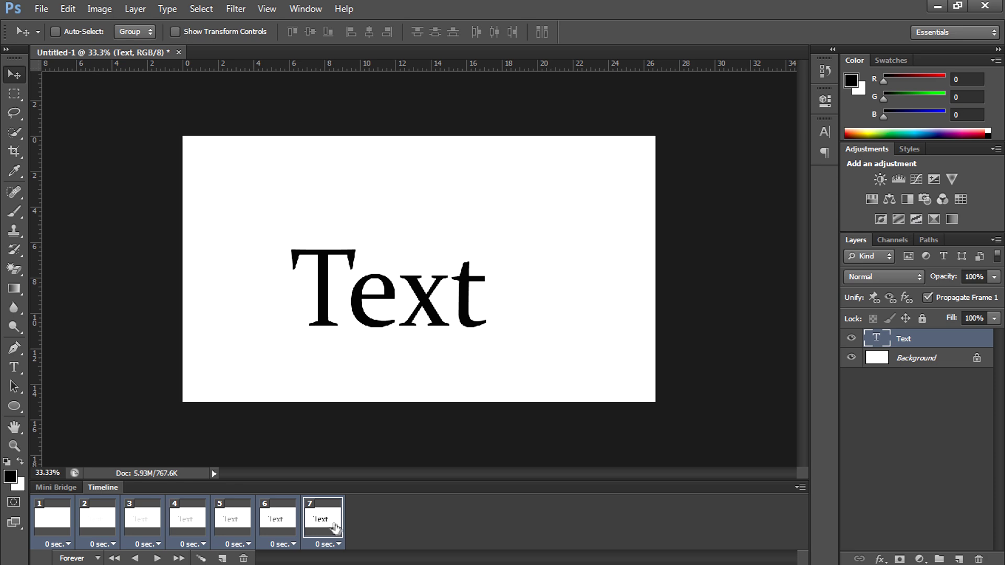
pyautogui.click(68, 544)
pyautogui.click(76, 403)
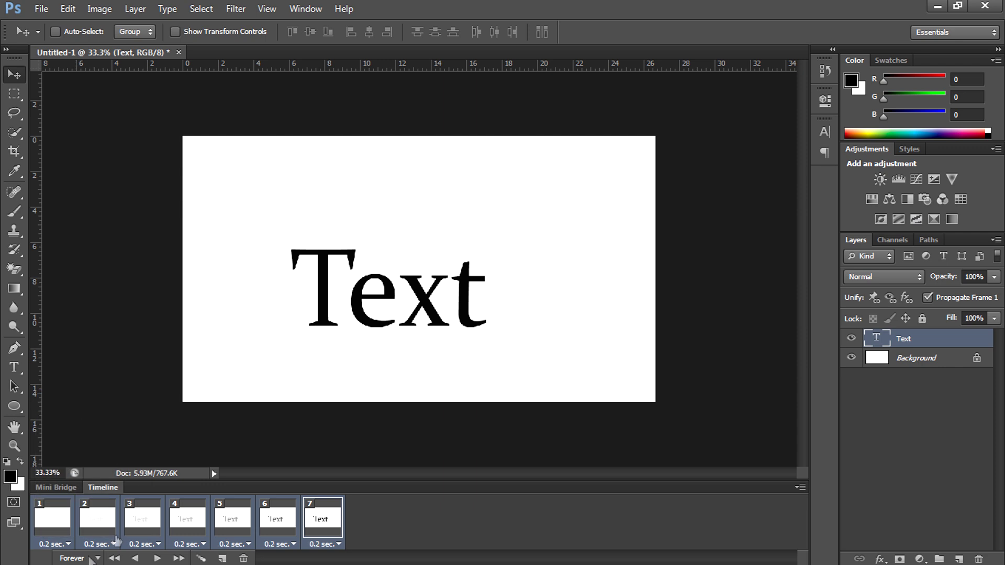
# - Preview the slower fade-in from frame 1 and stop it
pyautogui.click(49, 531)
pyautogui.press('space')
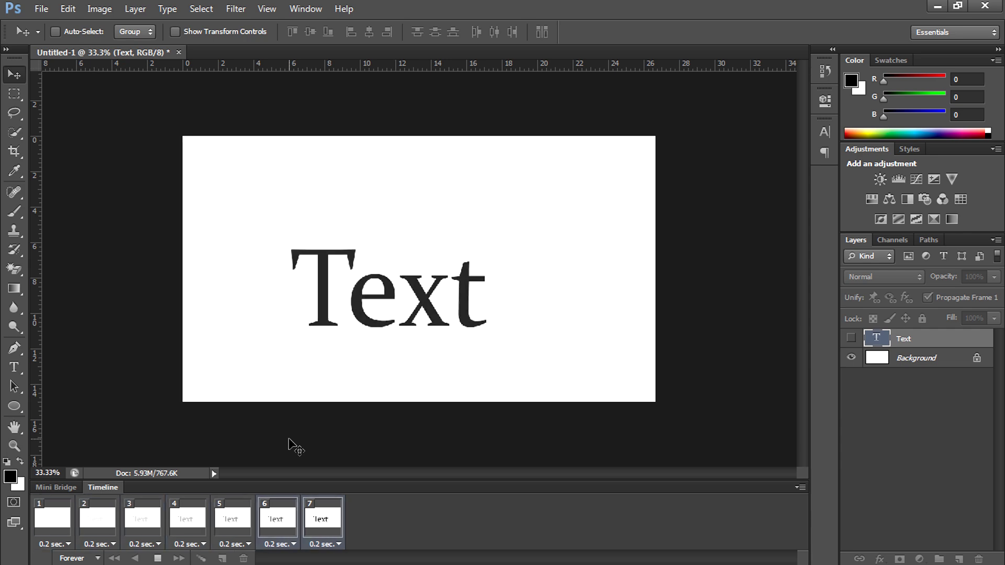
pyautogui.press('space')
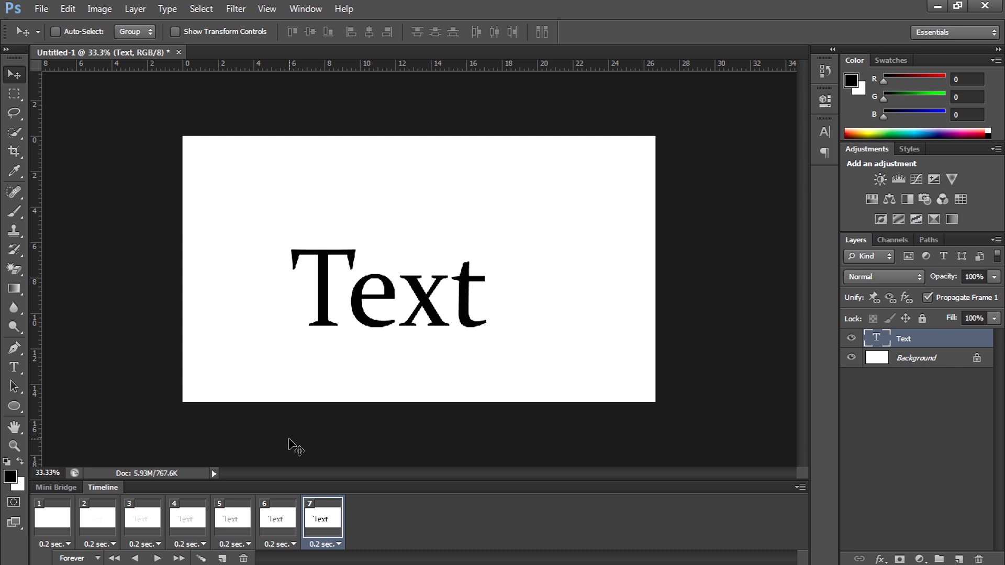
# - Duplicate frame 7 as frame 8 with Text hidden, then tween five fade-out frames between them
pyautogui.click(224, 559)
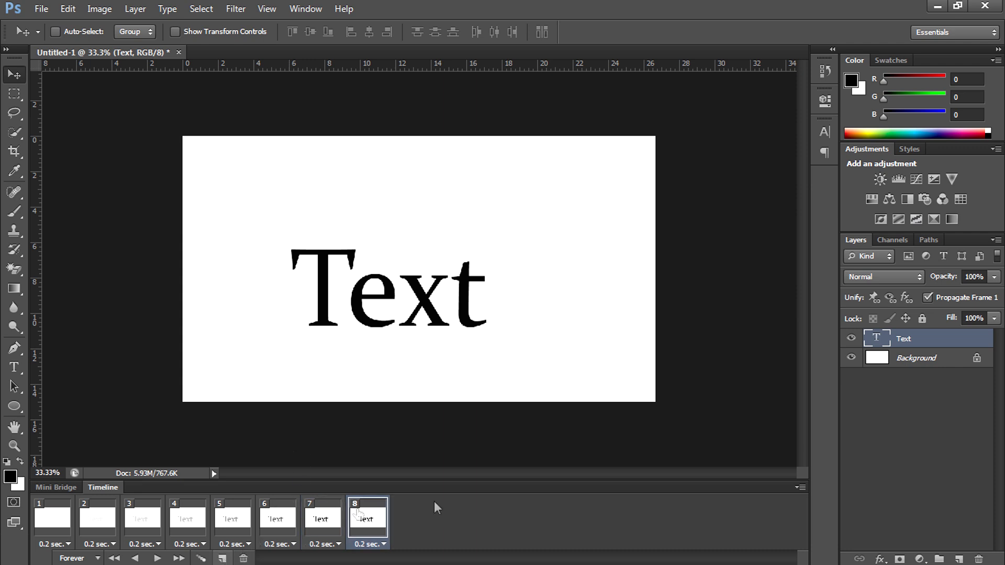
pyautogui.click(851, 339)
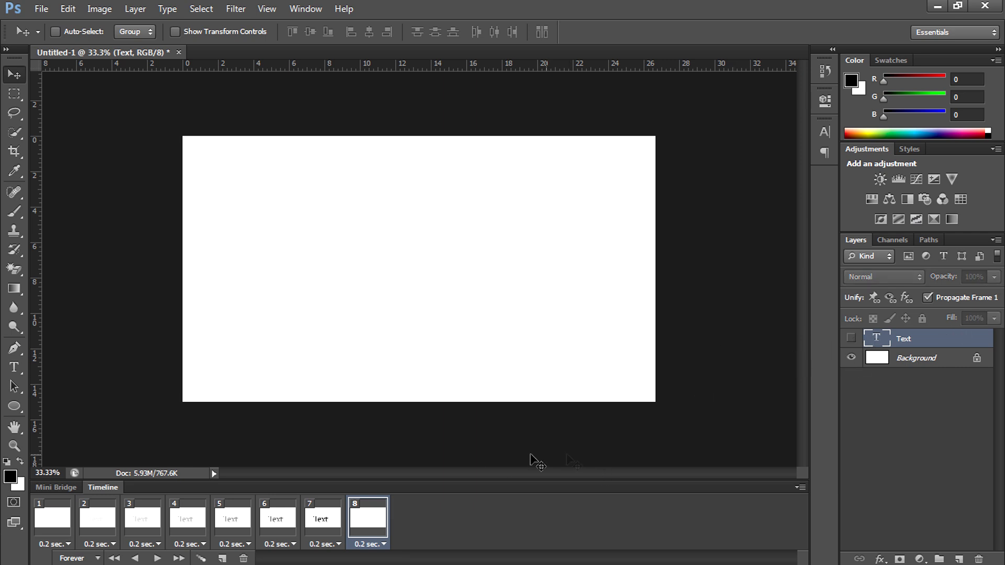
pyautogui.click(200, 558)
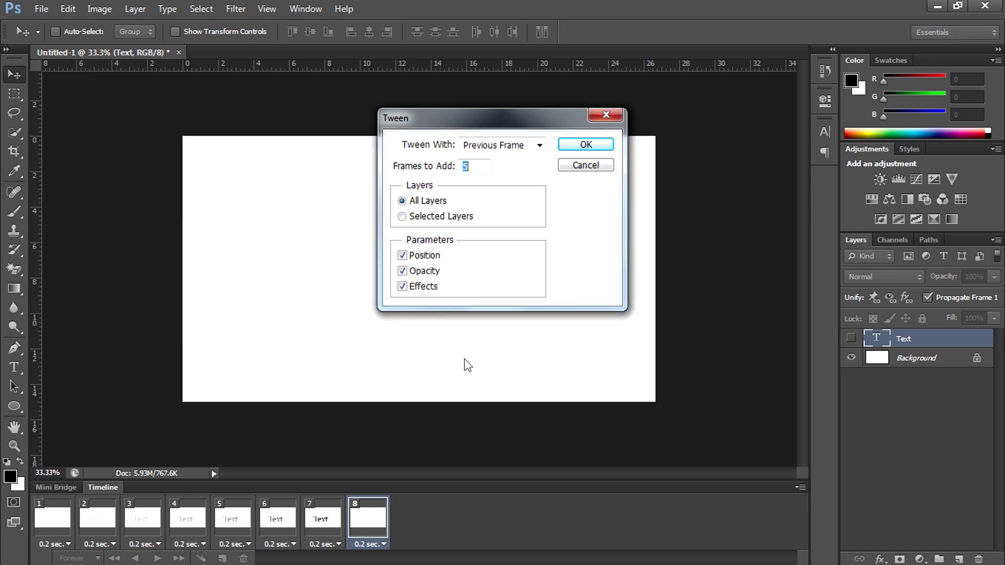
pyautogui.click(584, 144)
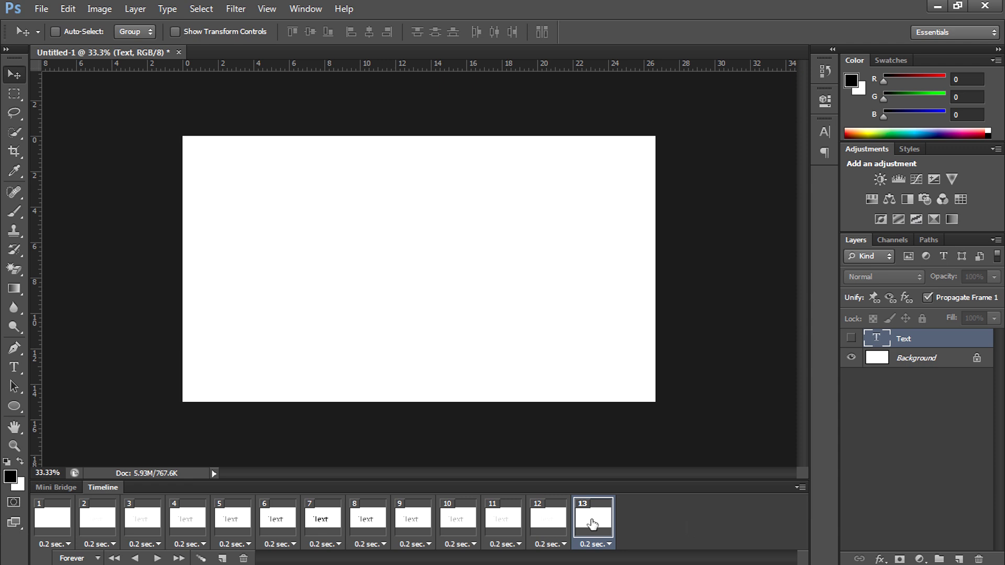
# - Preview the full 13-frame fade-in and fade-out from frame 1
pyautogui.click(56, 521)
pyautogui.press('space')
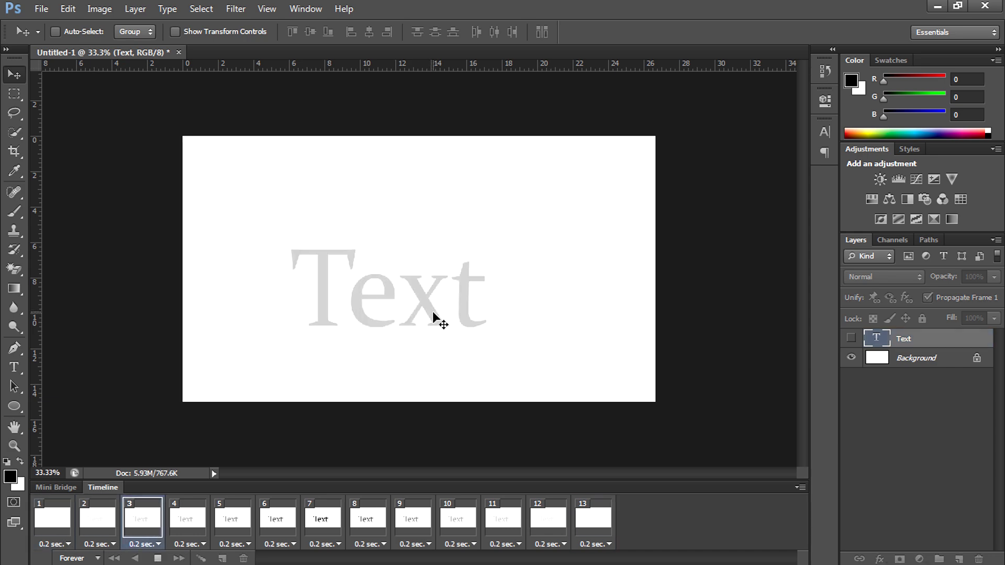
pyautogui.press('space')
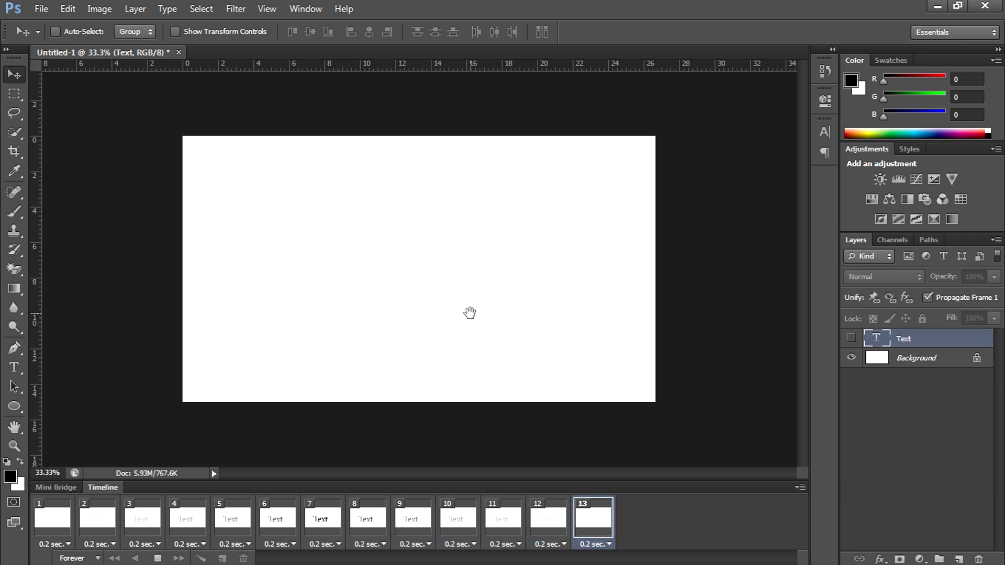
# - Set all 13 frames to a 0.1-second delay and replay the animation from frame 1
pyautogui.keyDown('shift'); pyautogui.click(68, 513); pyautogui.keyUp('shift')
pyautogui.click(69, 544)
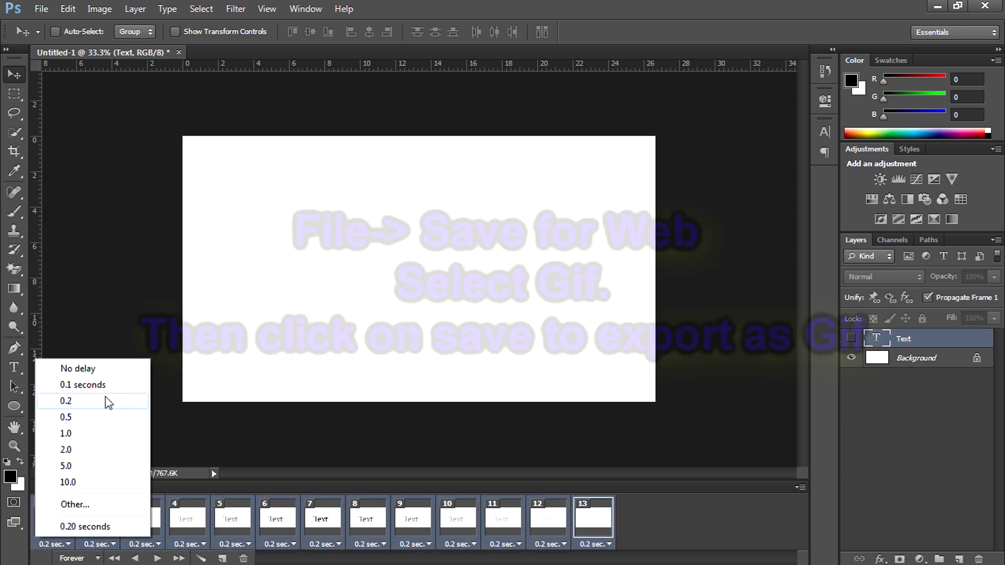
pyautogui.click(65, 385)
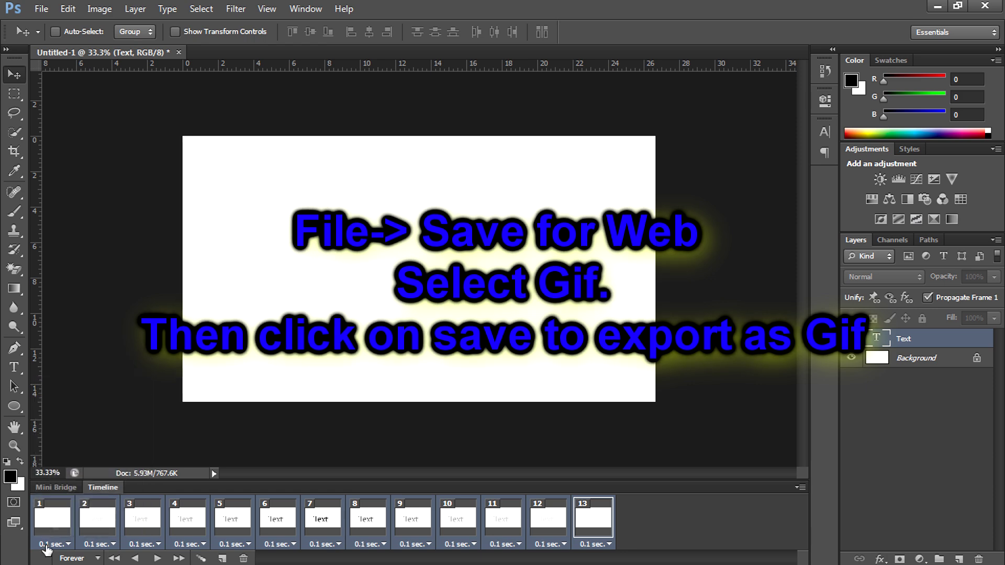
pyautogui.click(56, 516)
pyautogui.press('space')
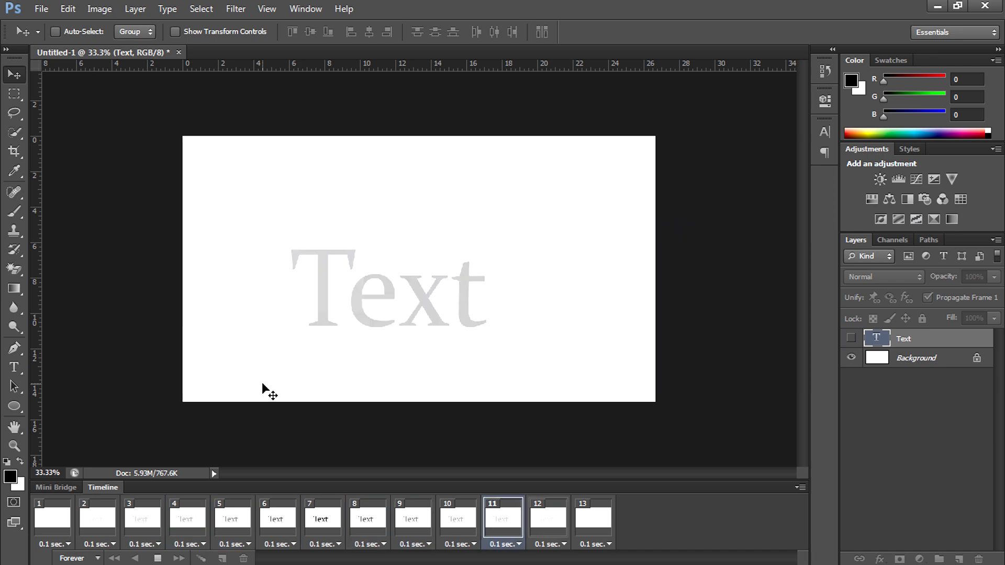
pyautogui.press('space')
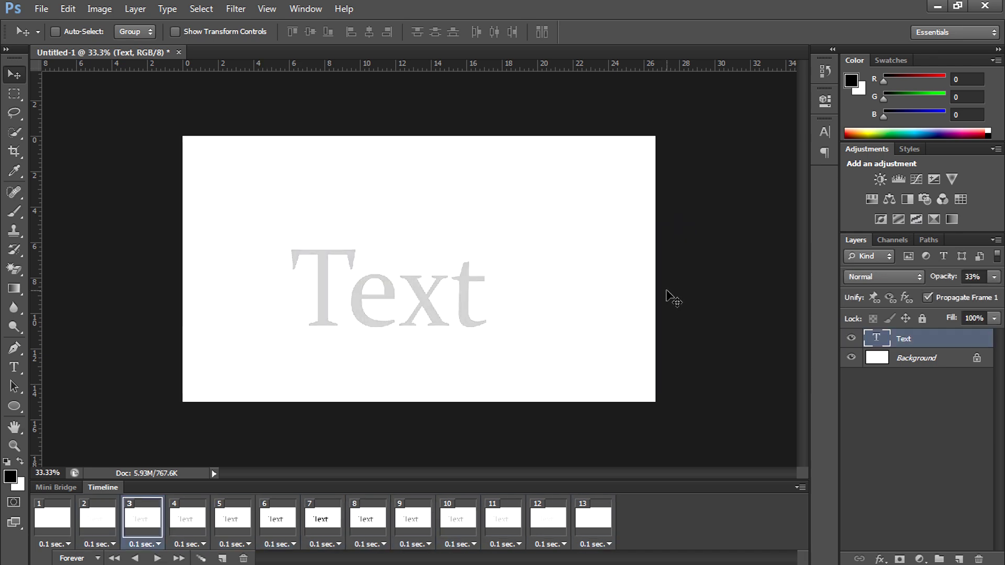